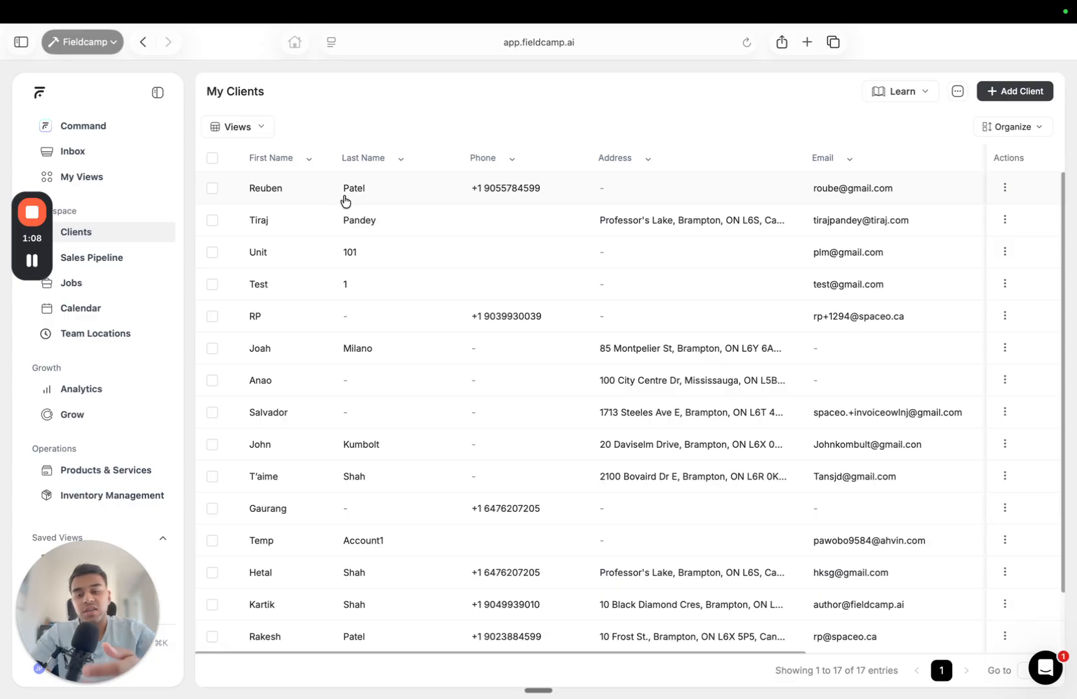
Look through the client list, start a new client record and review the fields in its form
scroll(322, 437, "down", 2)
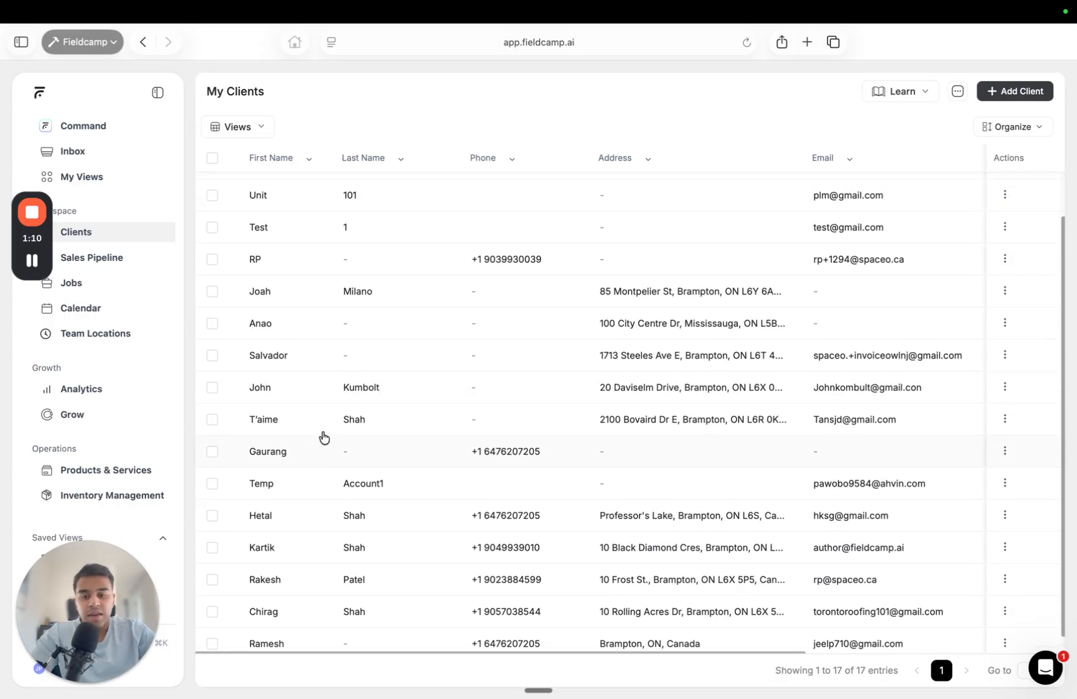
scroll(323, 437, "up", 2)
scroll(415, 384, "down", 2)
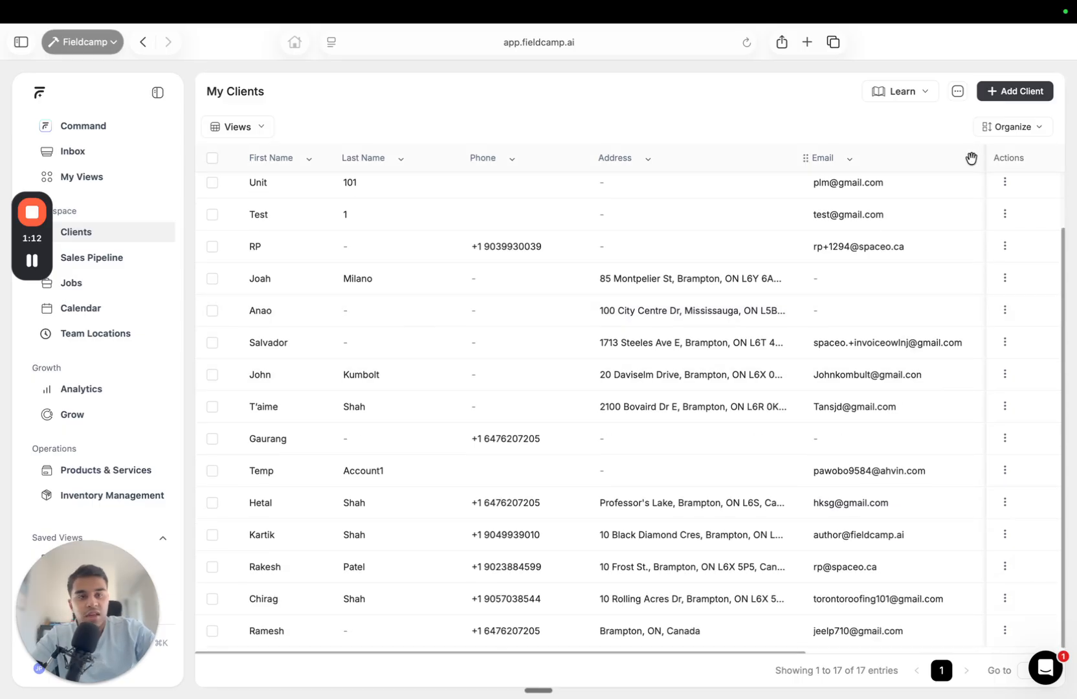
left_click(1021, 92)
scroll(542, 373, "down", 2)
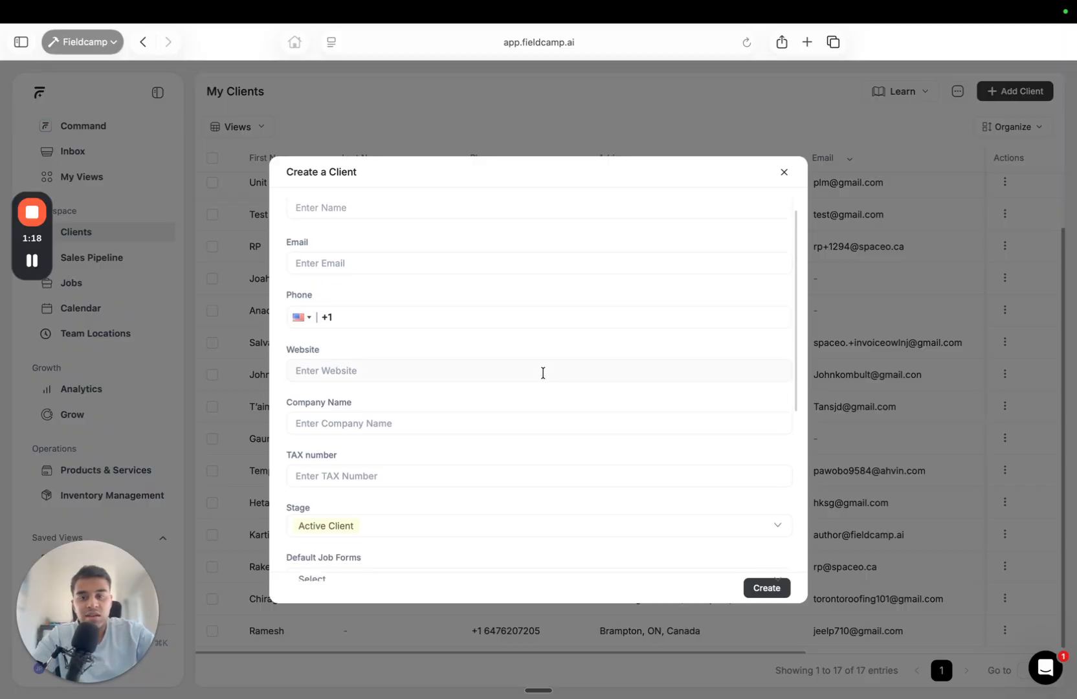
scroll(542, 372, "up", 2)
scroll(365, 484, "down", 10)
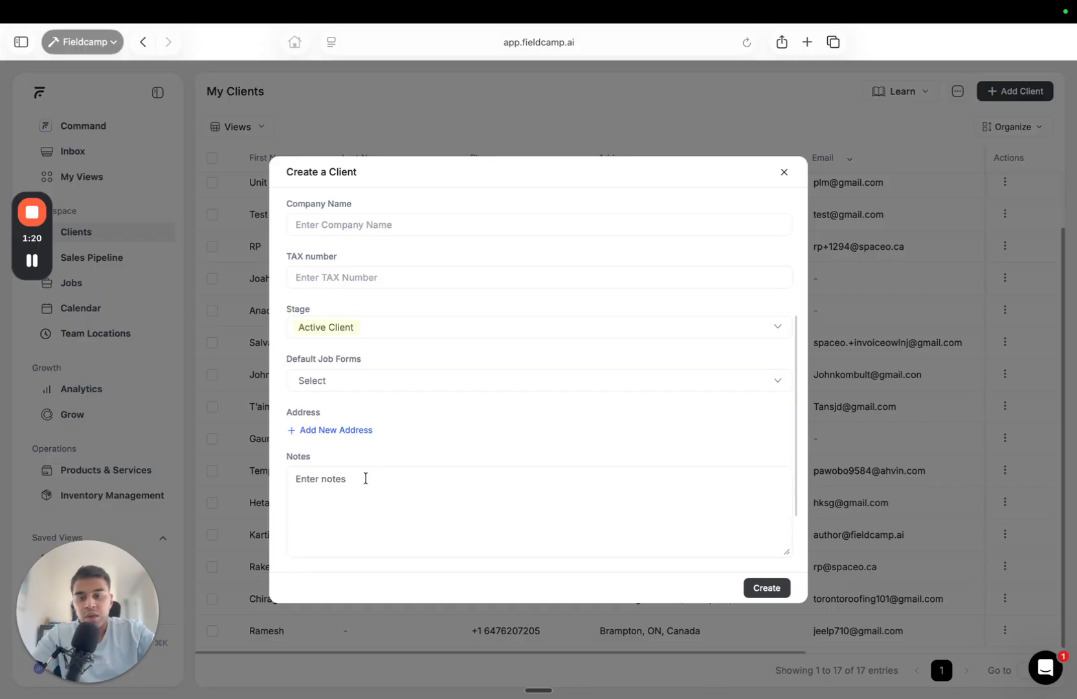
Add a primary address entry to the new client form and expand its detailed address fields for review
left_click(365, 477)
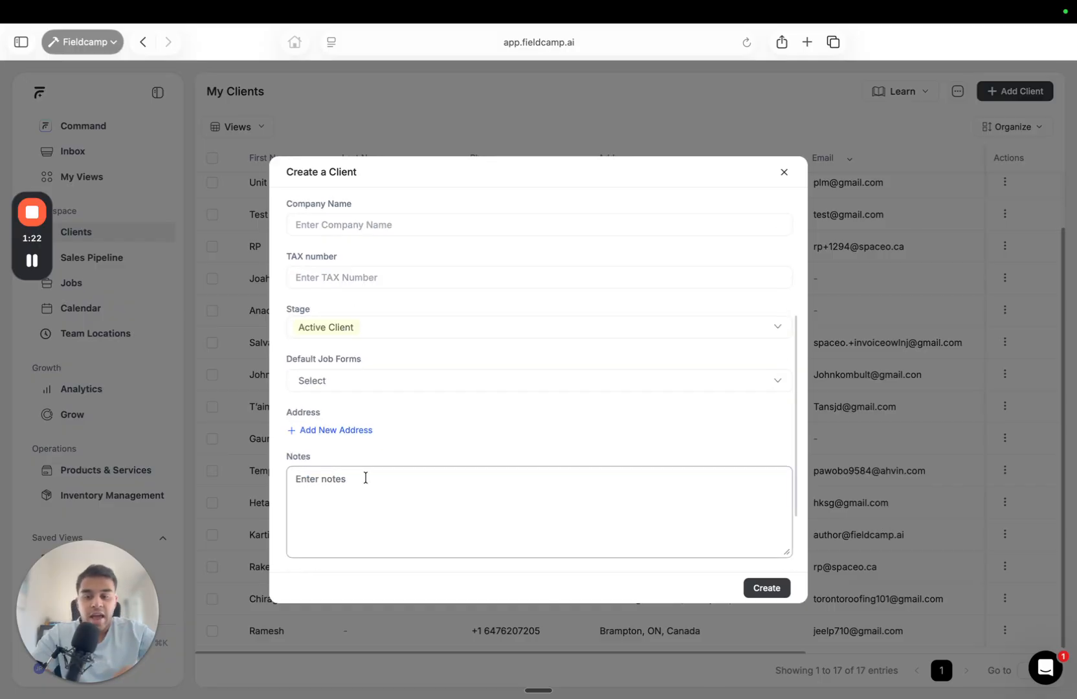
left_click(357, 431)
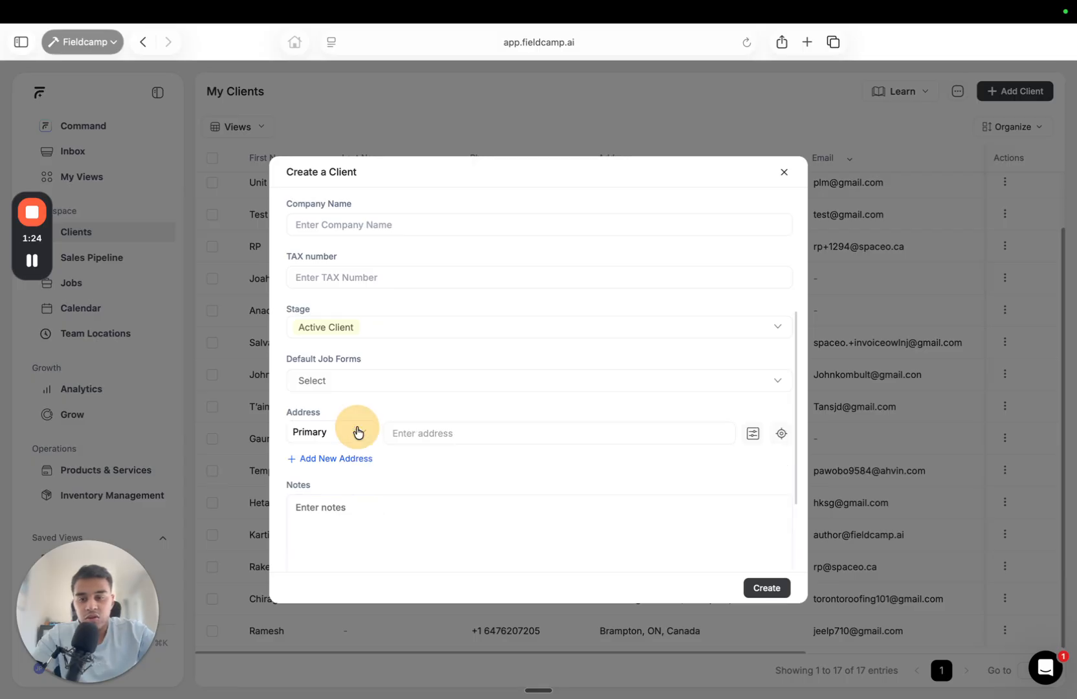
scroll(524, 388, "down", 1)
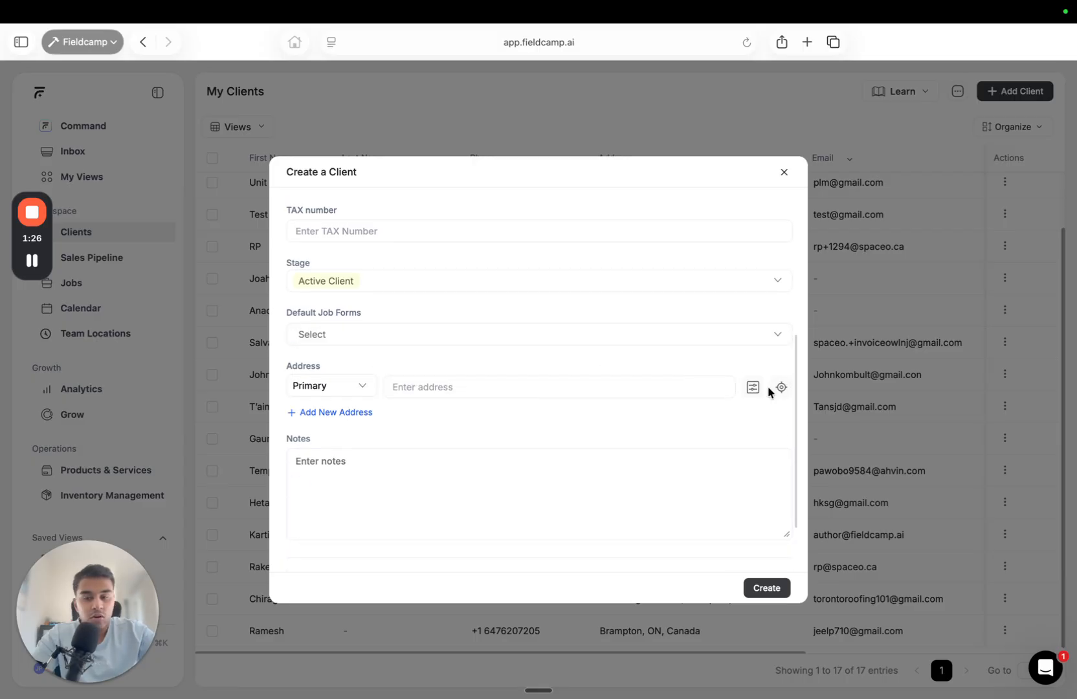
left_click(752, 387)
scroll(585, 414, "down", 4)
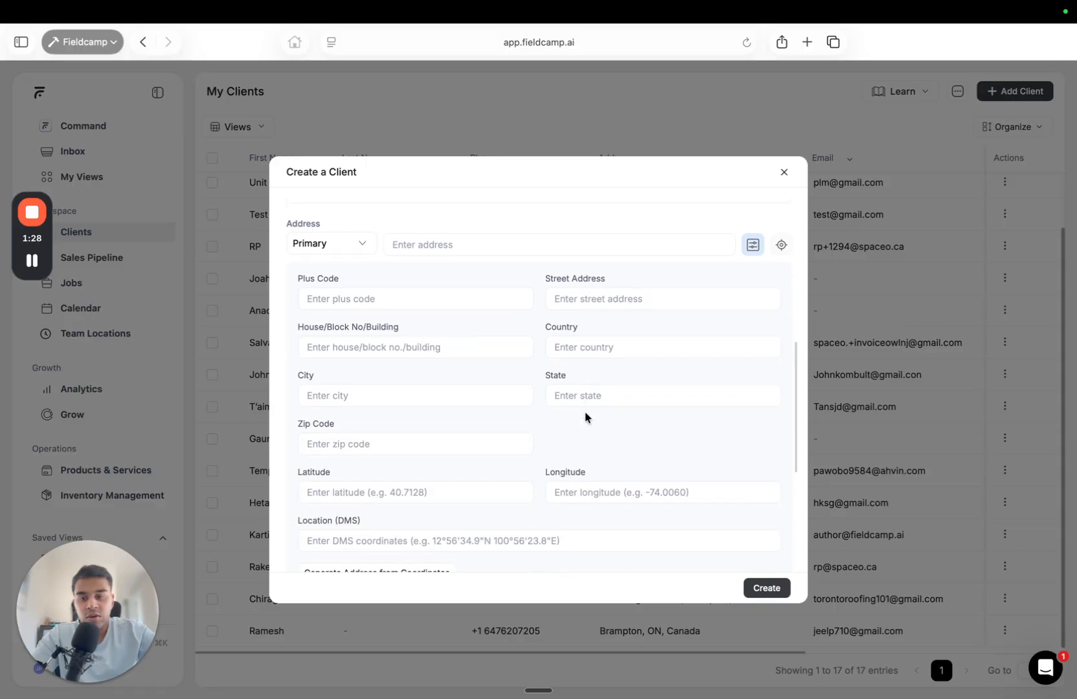
scroll(585, 410, "down", 2)
scroll(585, 410, "up", 3)
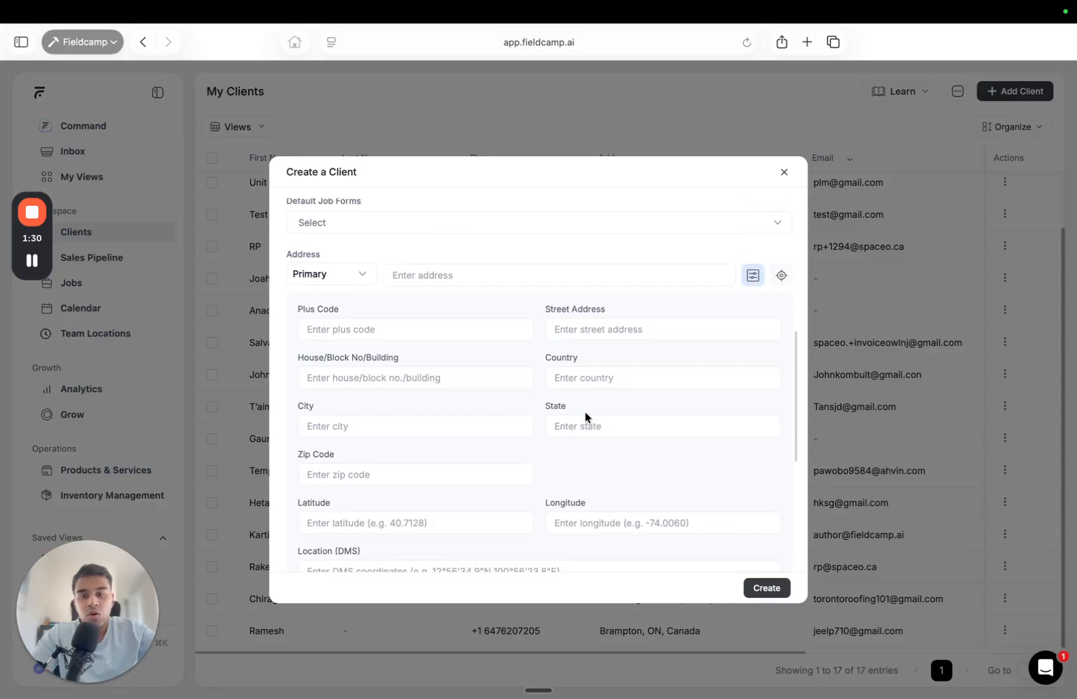
scroll(585, 416, "up", 3)
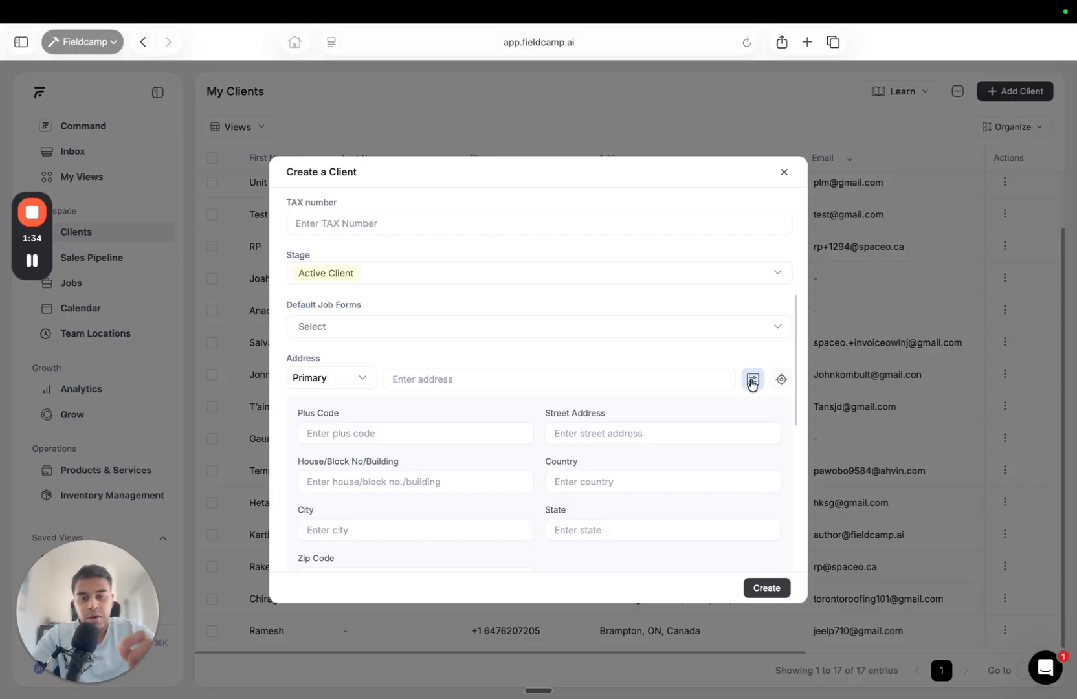
View the map location picker for the primary address, and close the client form without creating the client
left_click(781, 380)
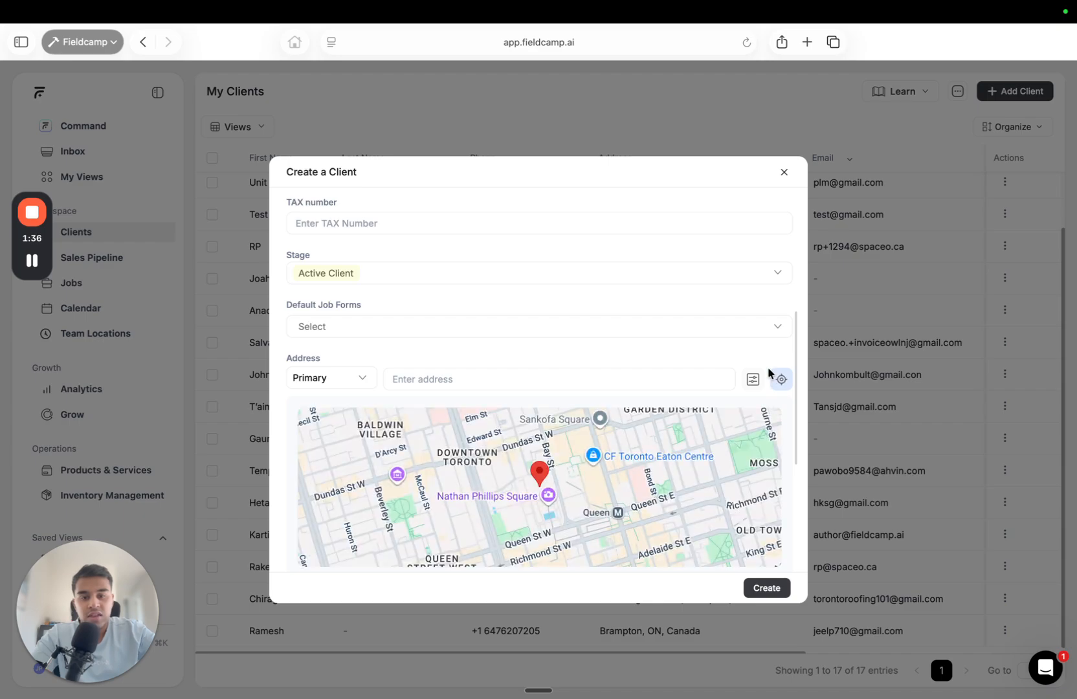
left_click(780, 378)
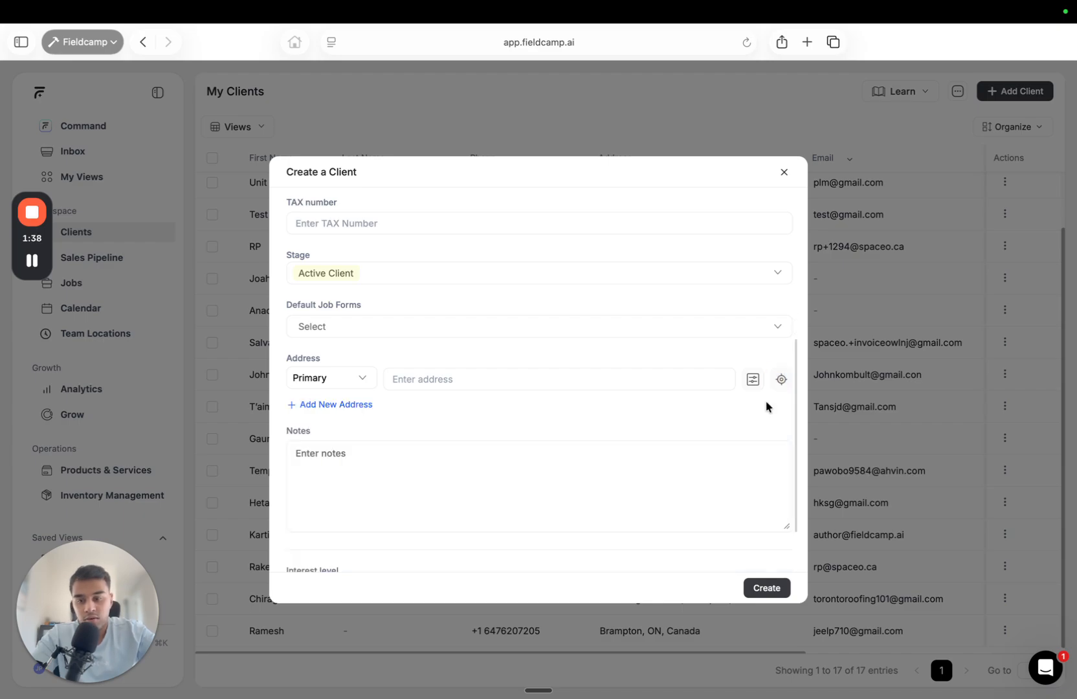
scroll(647, 440, "down", 3)
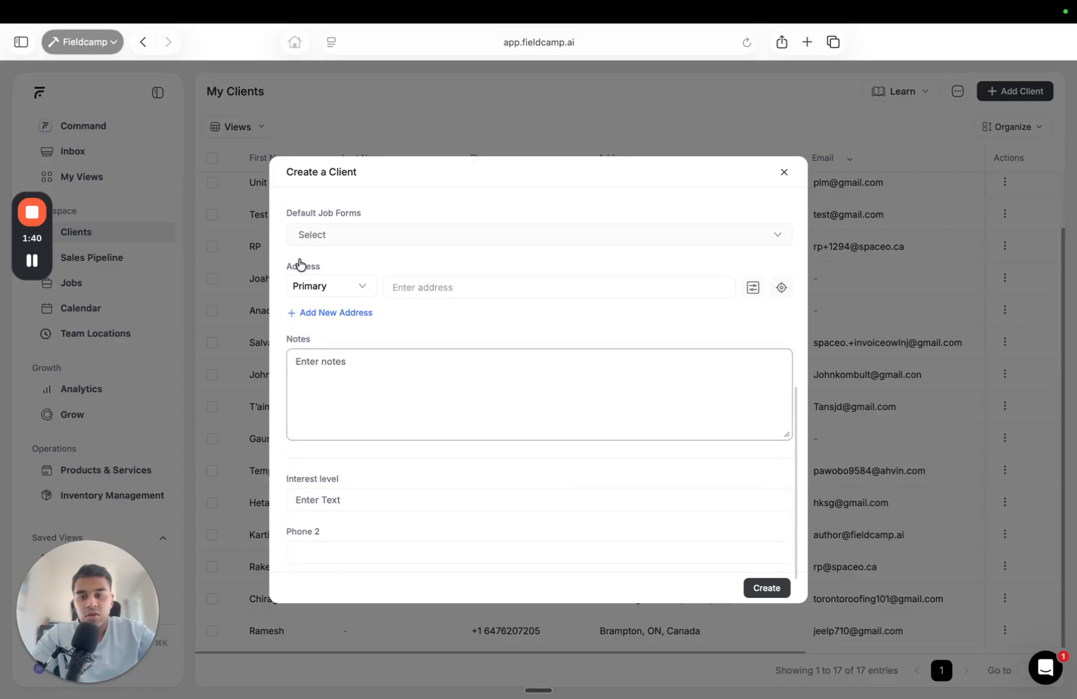
left_click(478, 408)
left_click(783, 172)
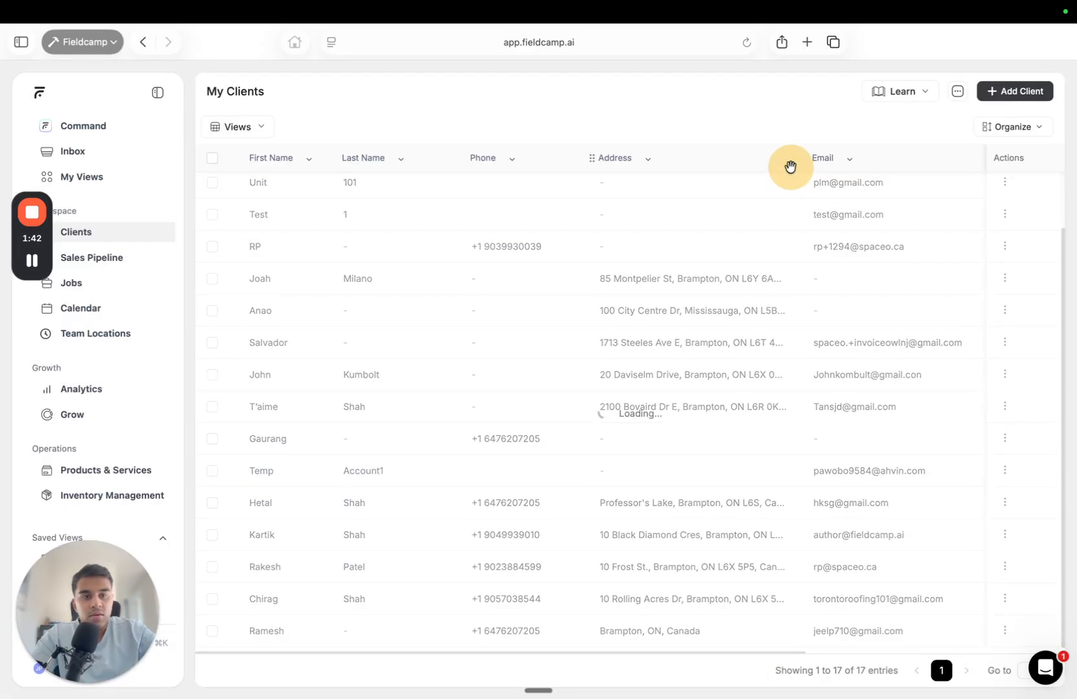
Review the client list's custom properties and the field types offered for a new property, and close the settings without adding one
left_click(1018, 128)
left_click(649, 343)
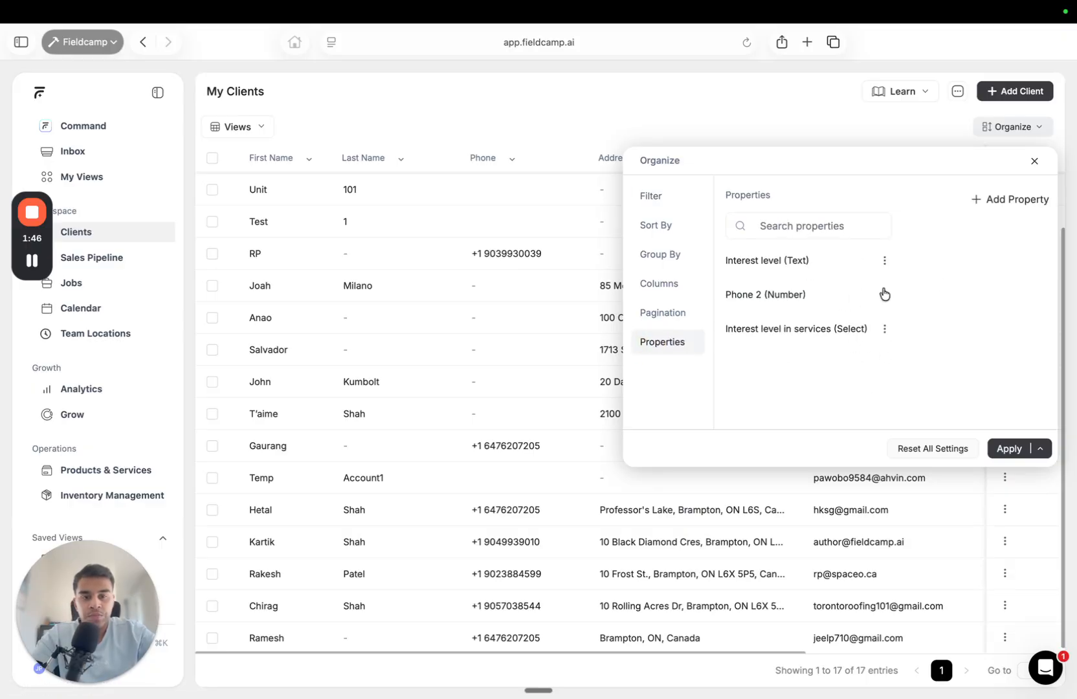
left_click(995, 213)
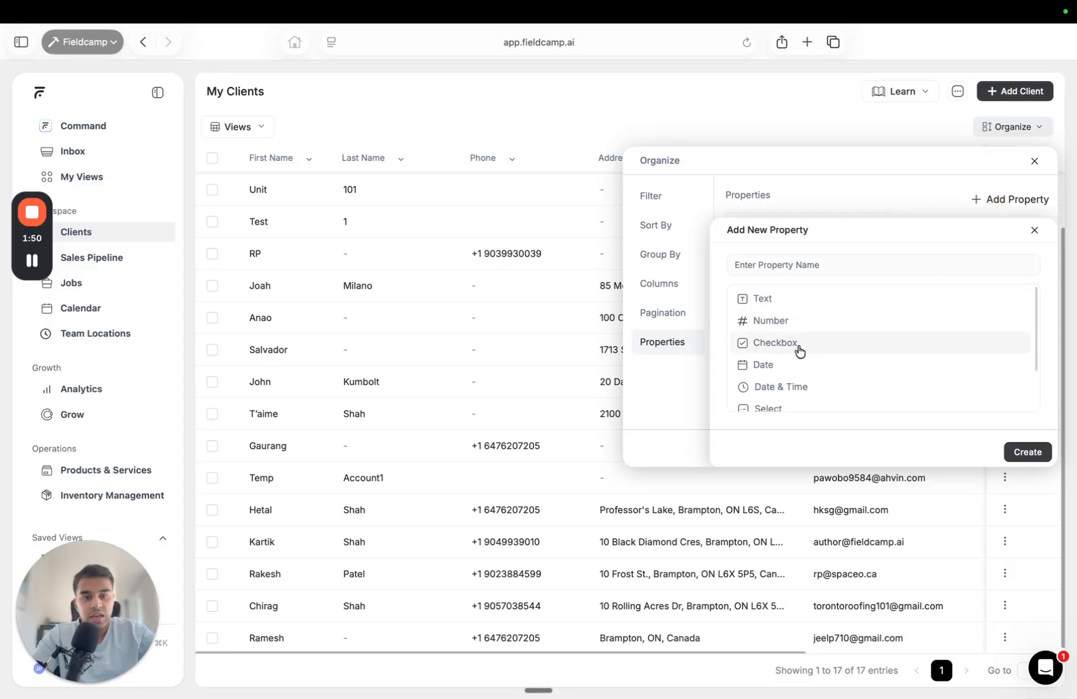
mouse_move(32, 261)
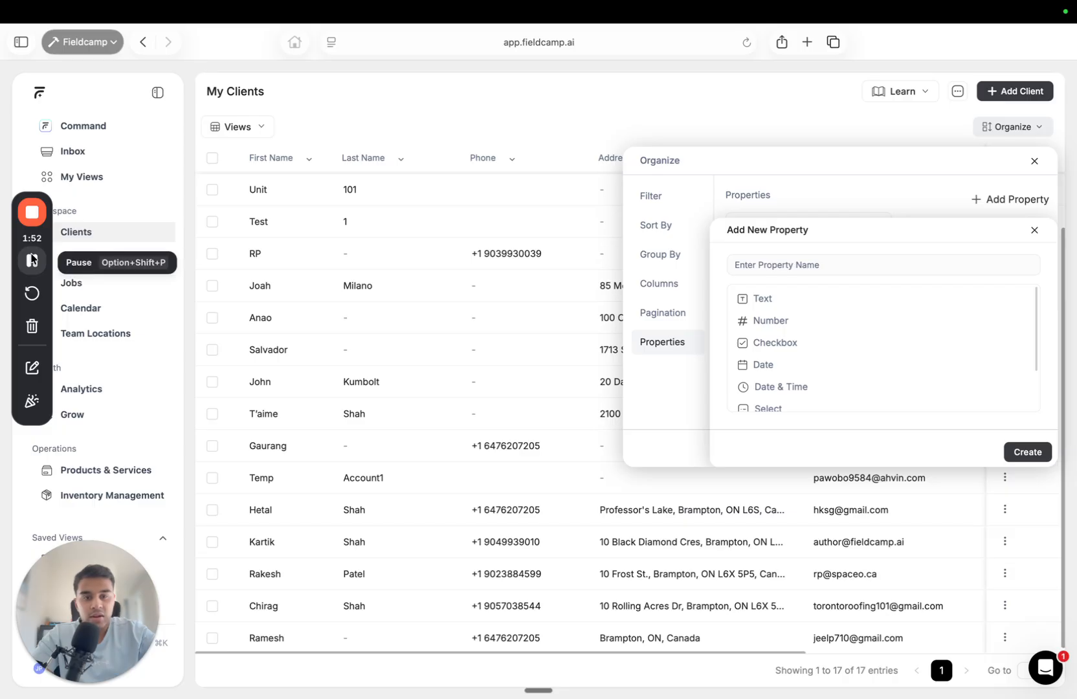
scroll(865, 367, "down", 3)
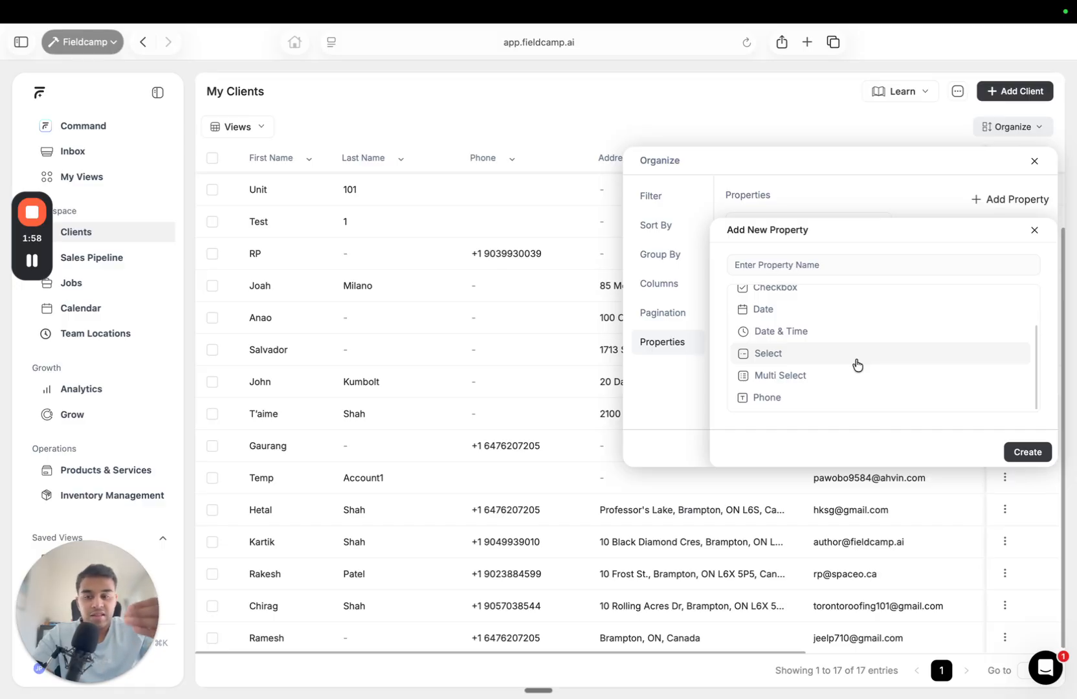
scroll(857, 366, "up", 3)
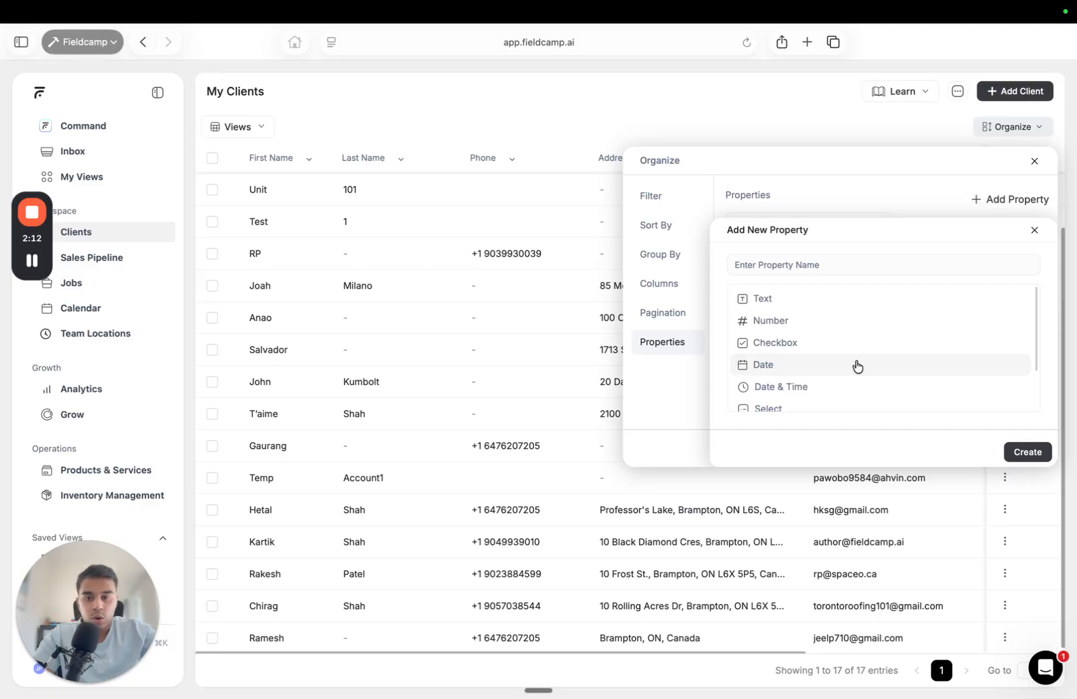
scroll(857, 366, "down", 3)
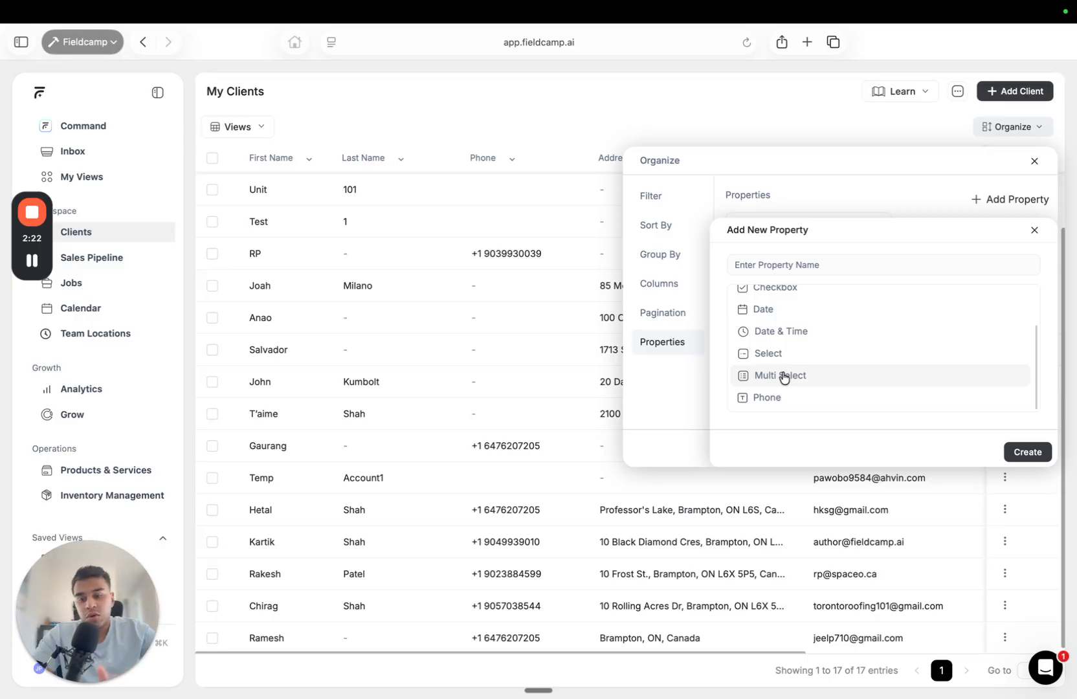
left_click(1034, 230)
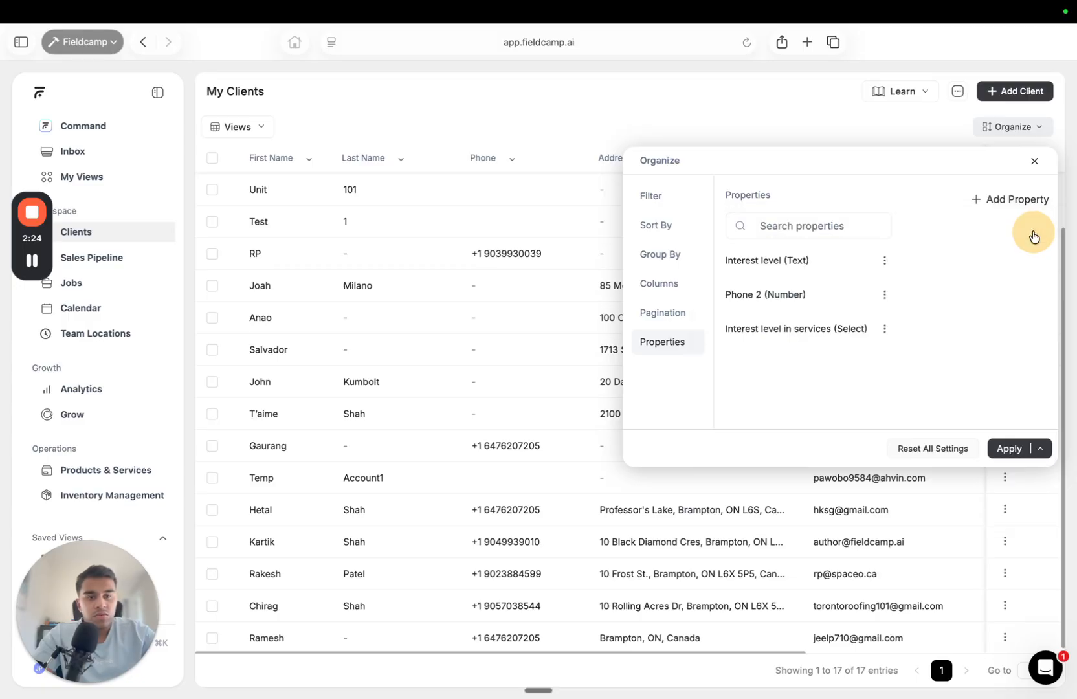
left_click(1031, 163)
Open the last client's record in the list, review its activity, emails, files and billing assets, and close it
scroll(692, 485, "right", 2)
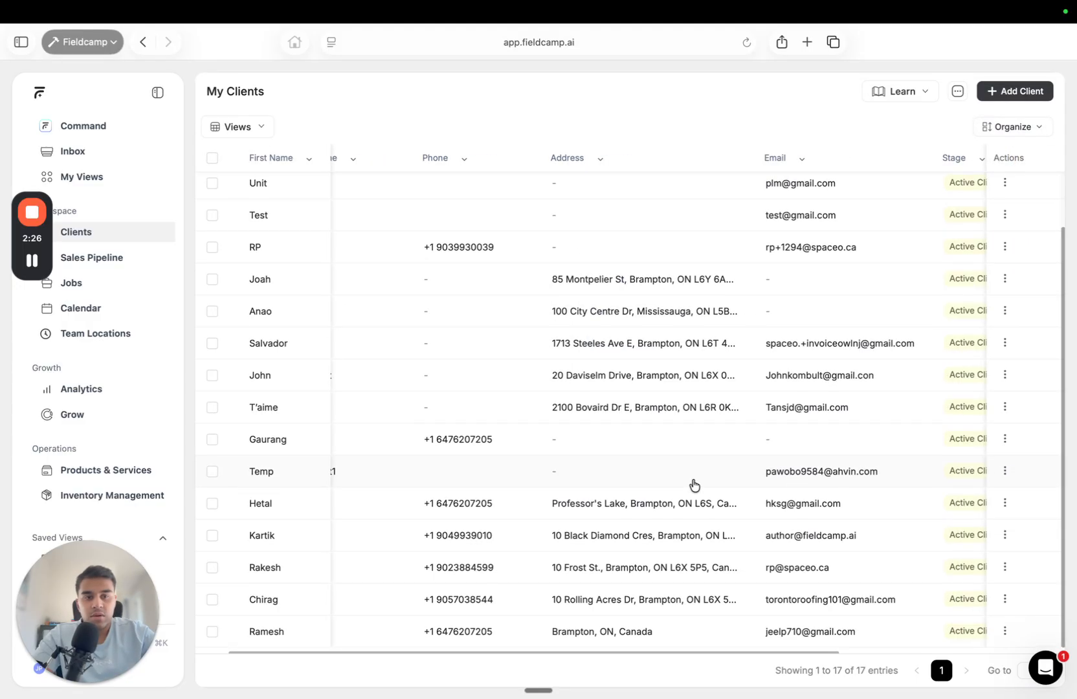
scroll(693, 484, "up", 2)
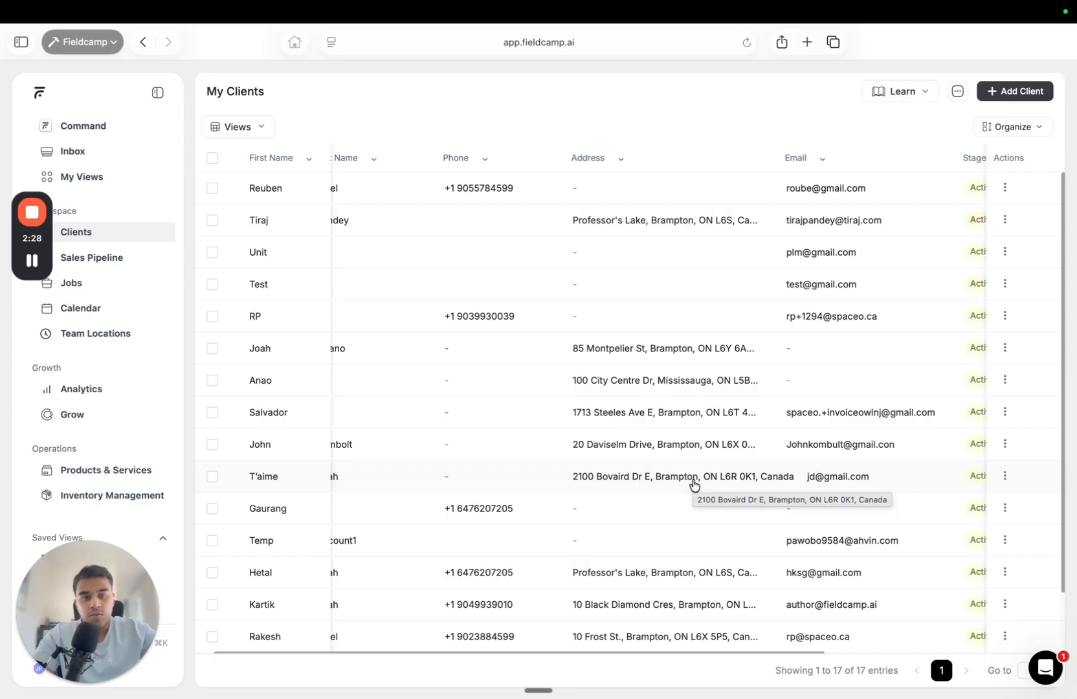
scroll(677, 502, "down", 2)
scroll(677, 502, "left", 2)
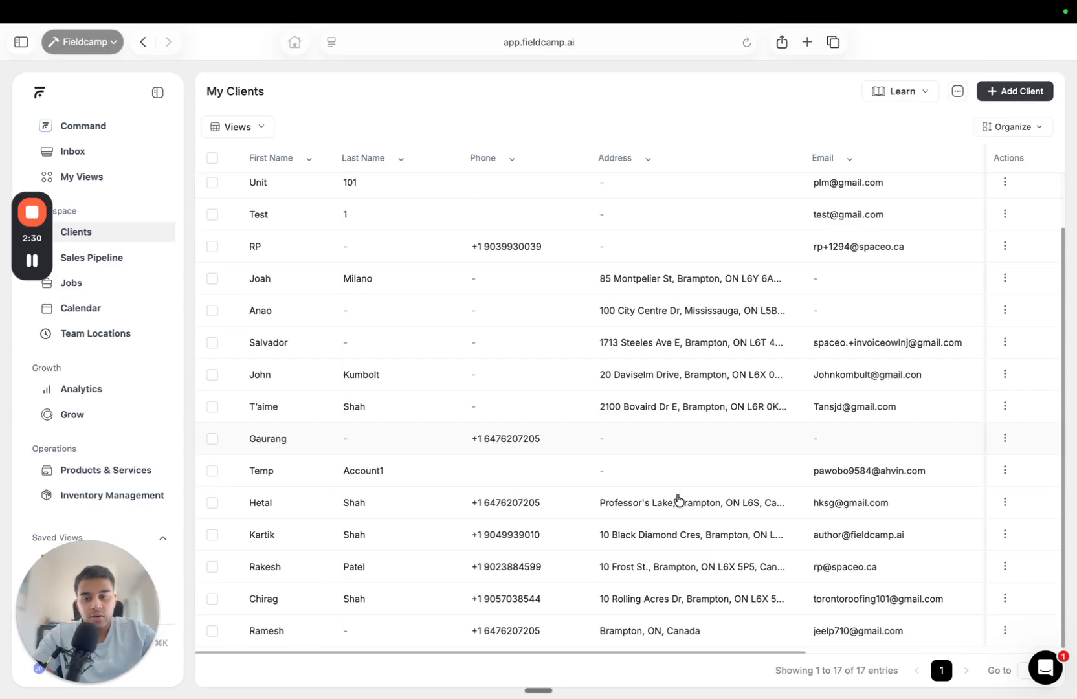
left_click(271, 634)
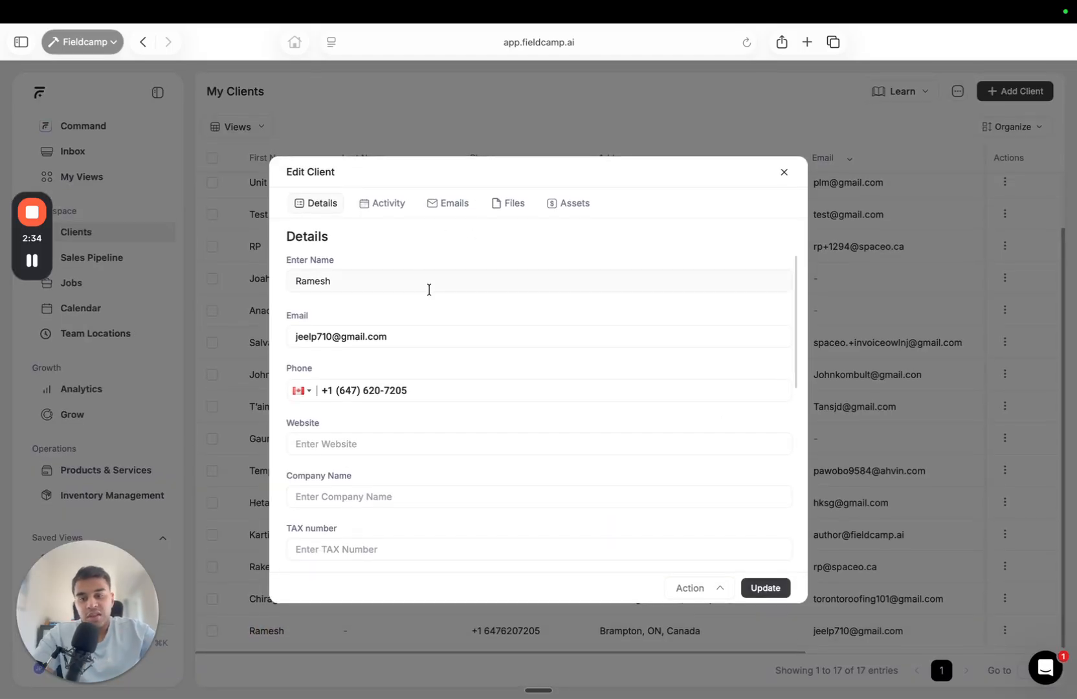
left_click(366, 198)
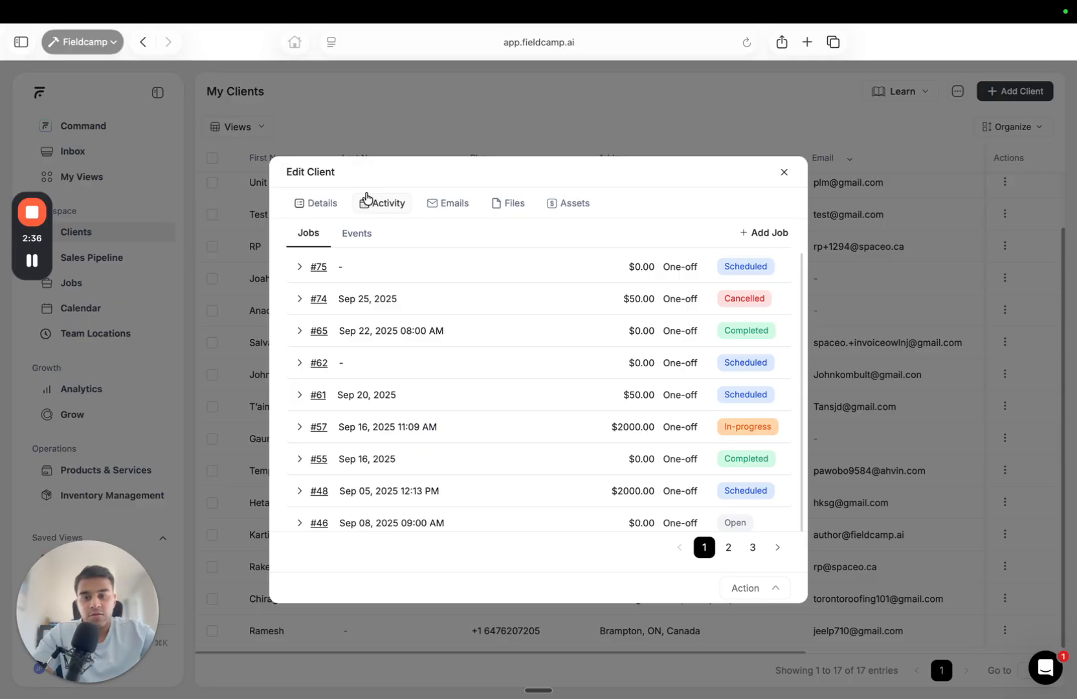
left_click(457, 206)
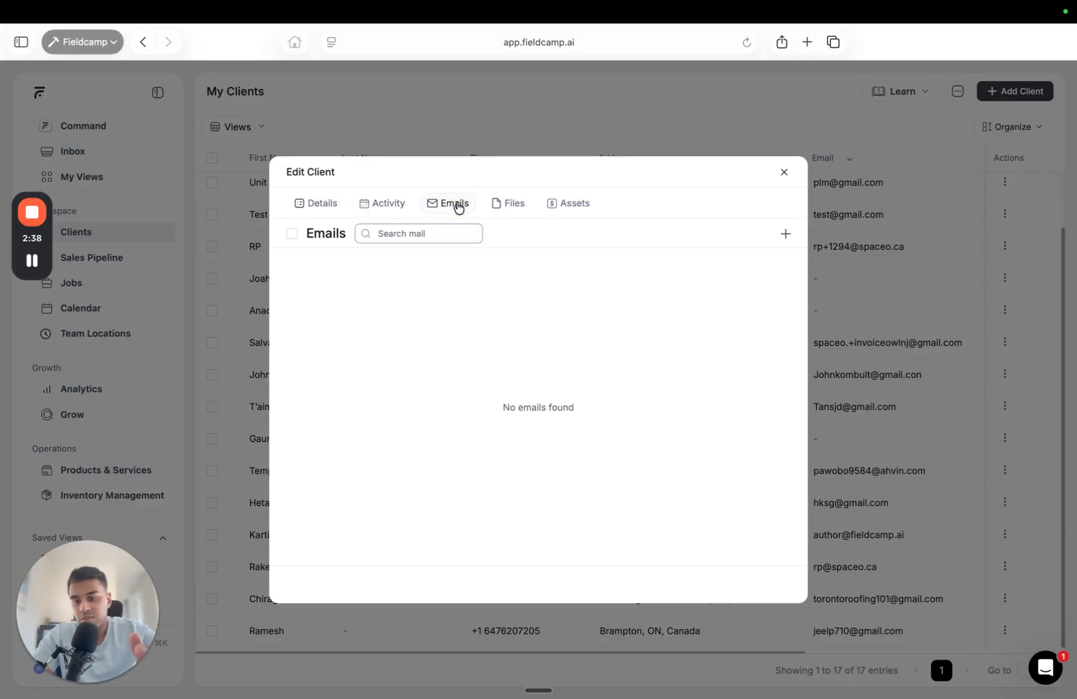
left_click(386, 201)
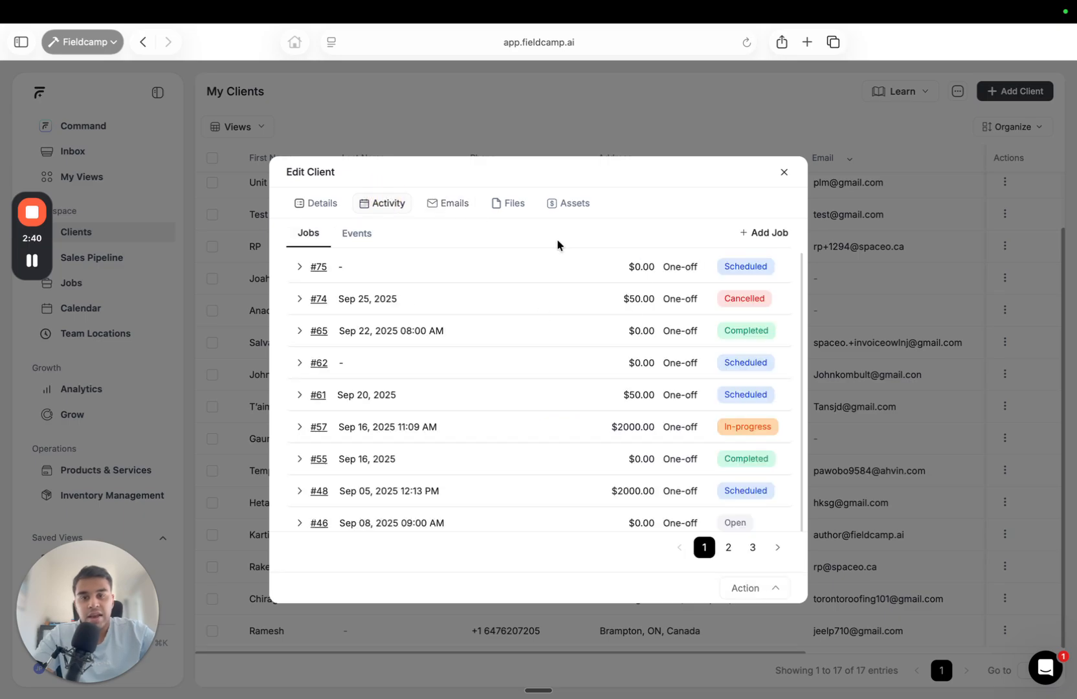
left_click(510, 207)
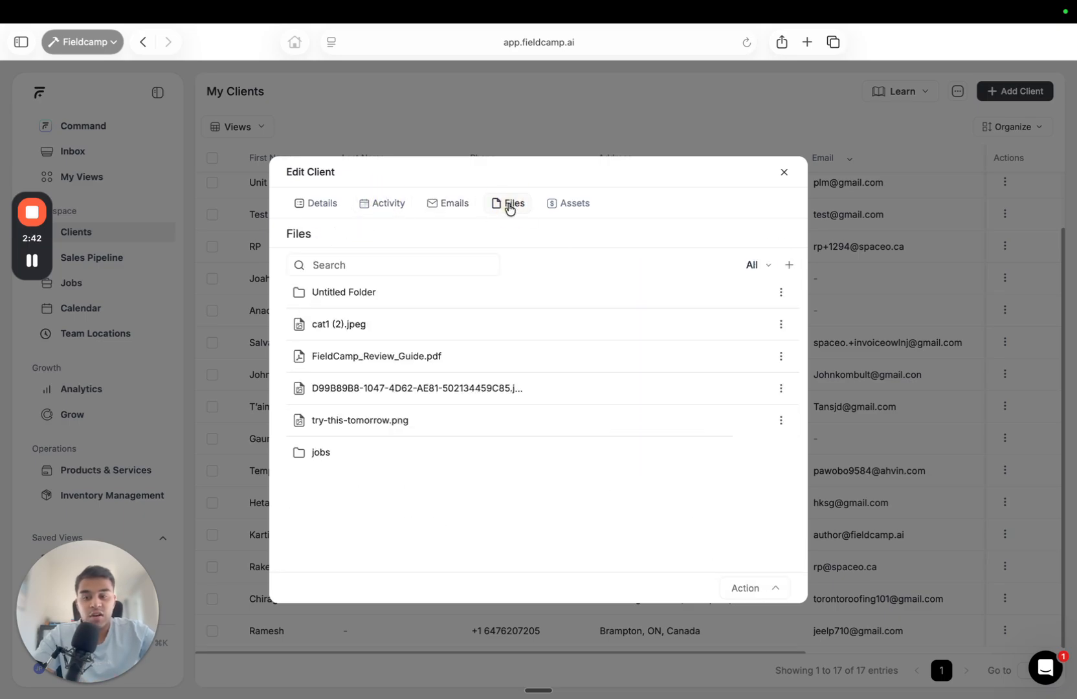
left_click(553, 204)
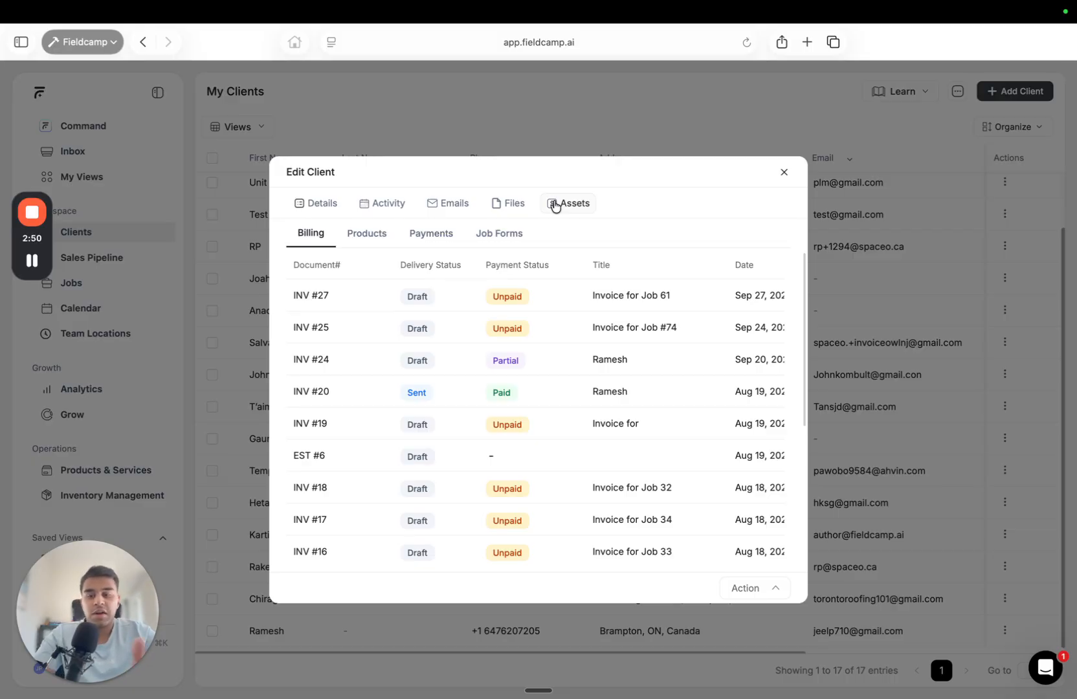
left_click(784, 171)
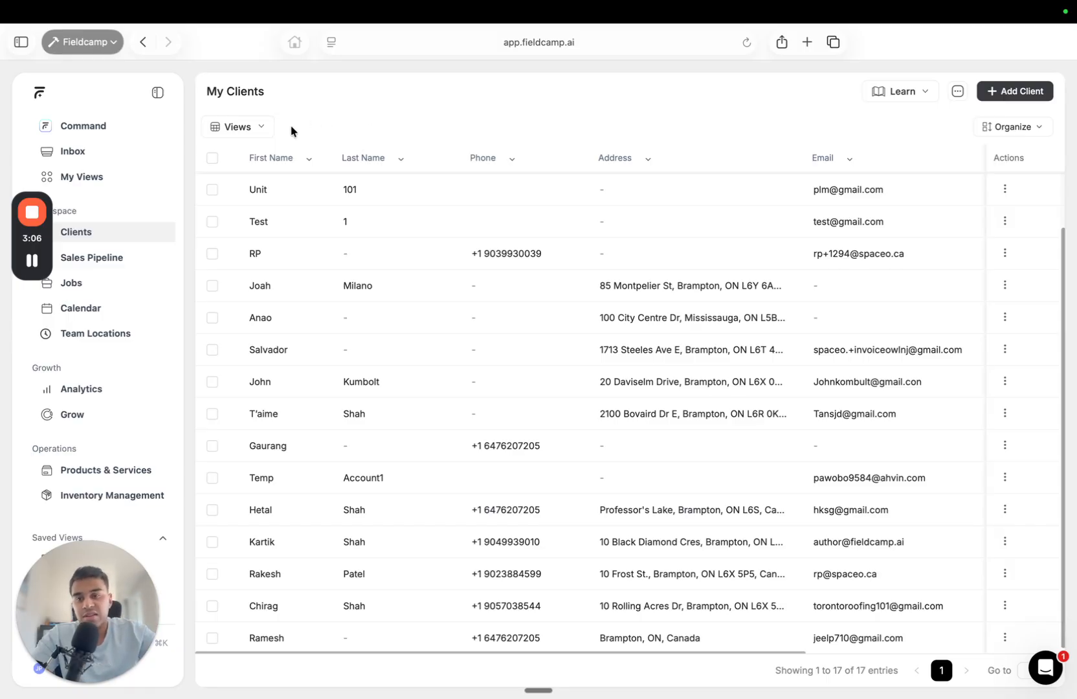
Check the saved client views and the columns available for grouping the list, and leave the grouping unset
left_click(261, 130)
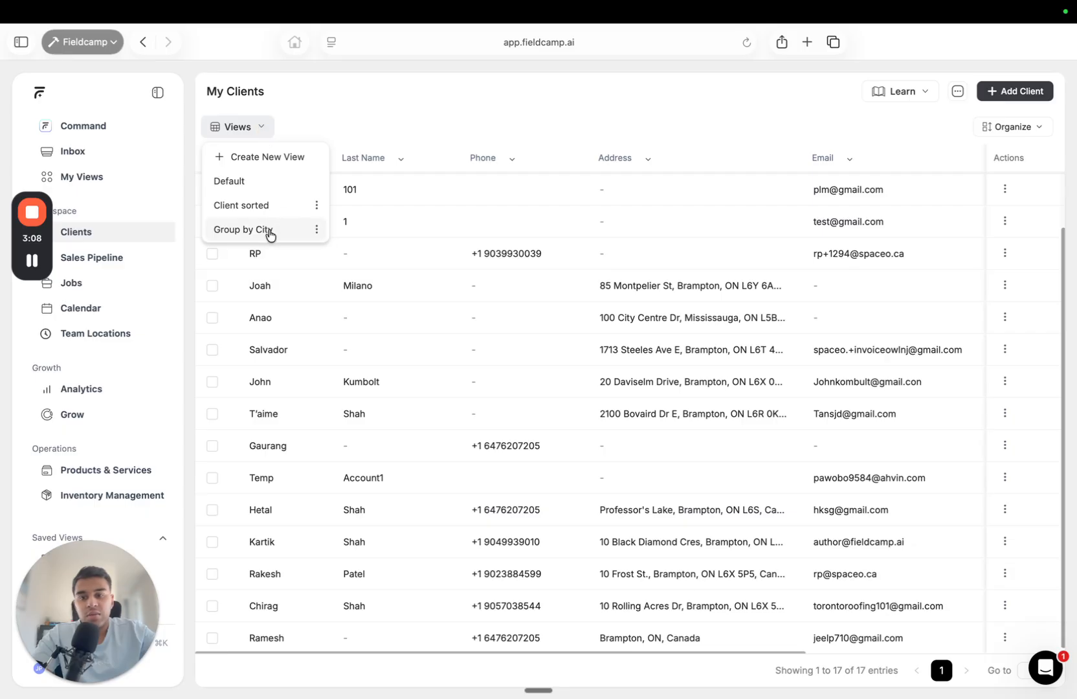
left_click(805, 123)
left_click(1027, 129)
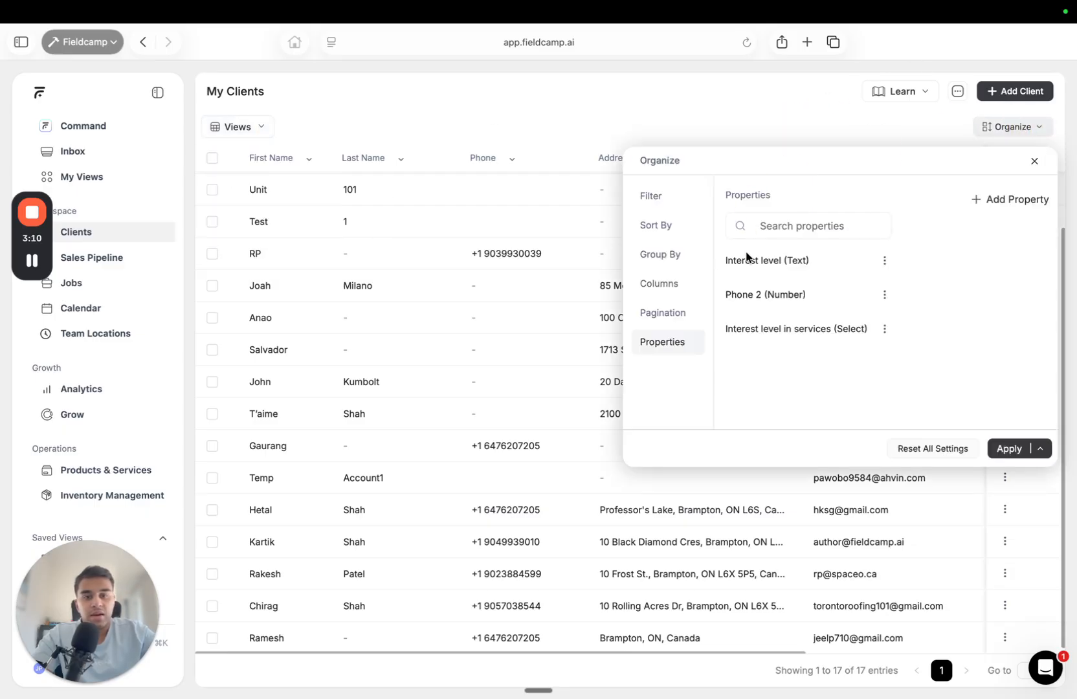
left_click(667, 259)
left_click(773, 242)
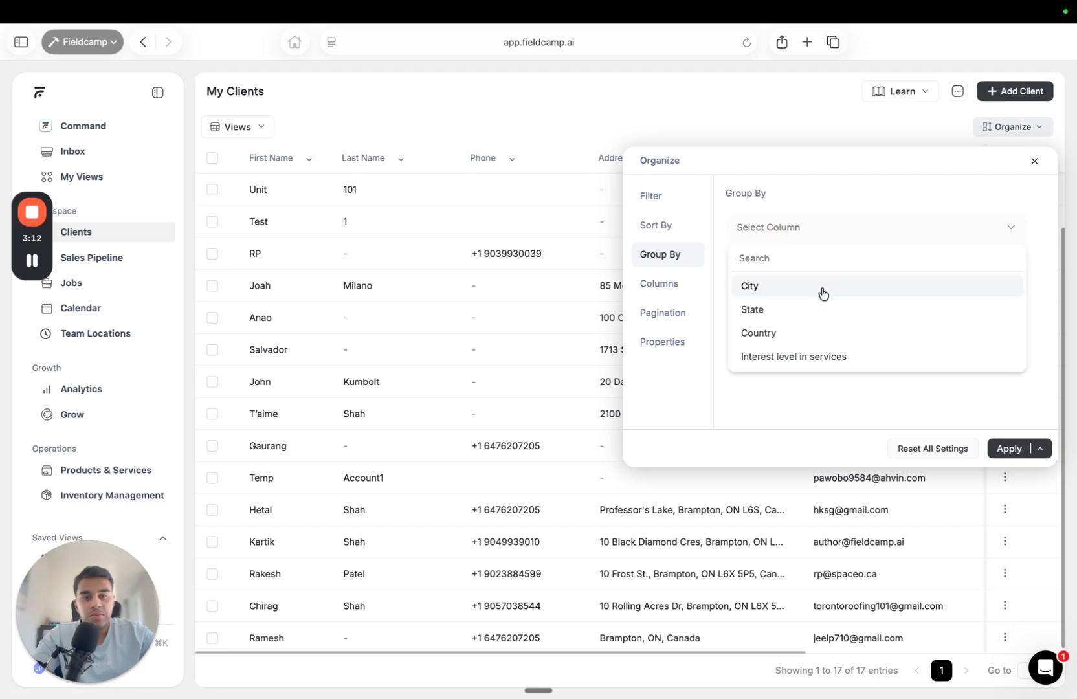
left_click(1034, 162)
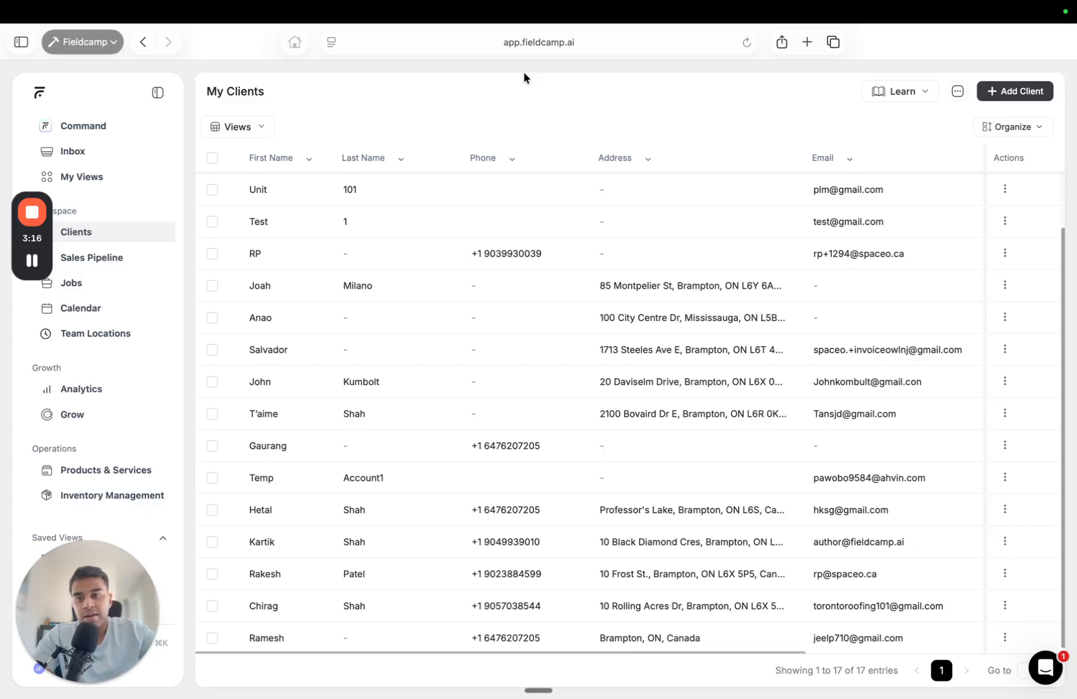
Apply the saved "Group by City" view to the client list and examine the Brampton group's stage and interest columns
left_click(225, 129)
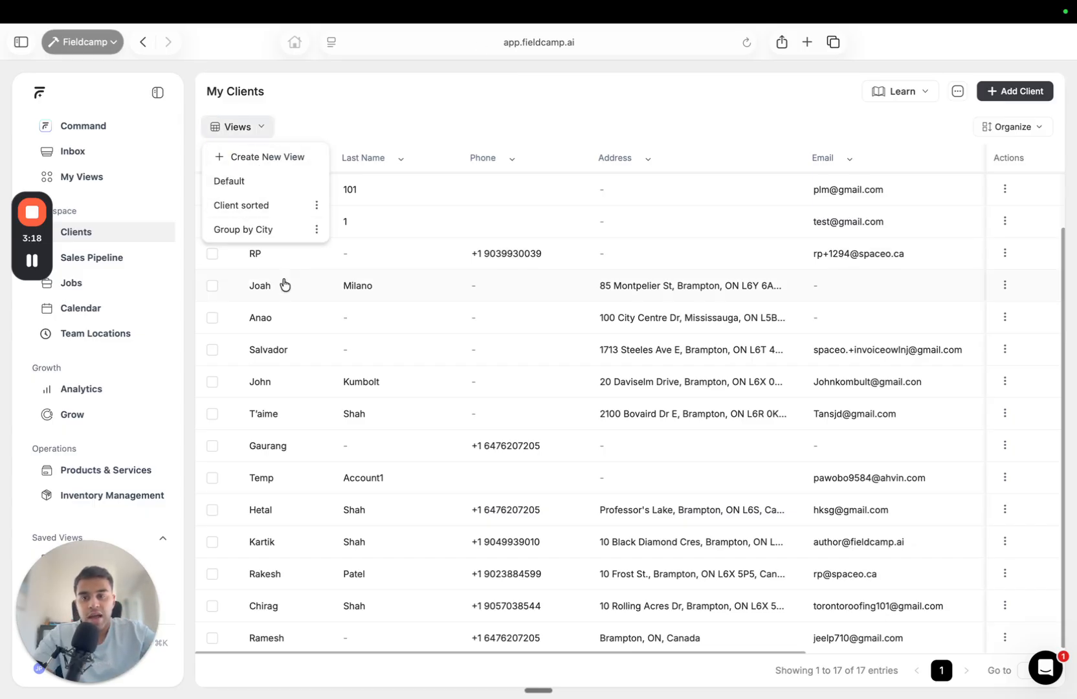
left_click(251, 230)
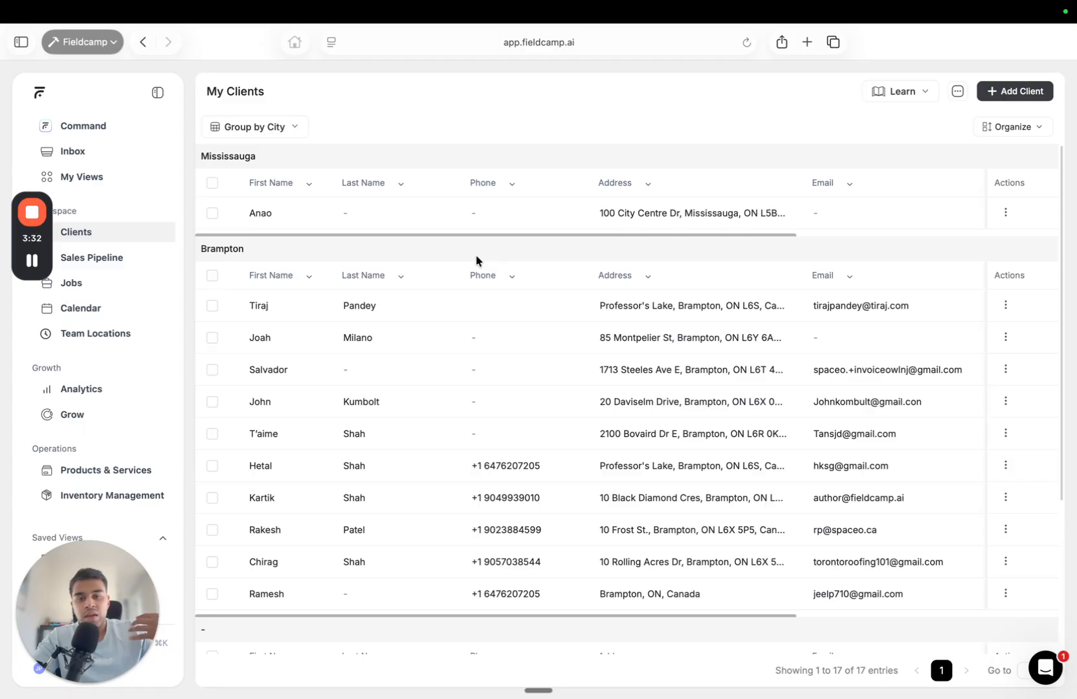
scroll(775, 440, "right", 10)
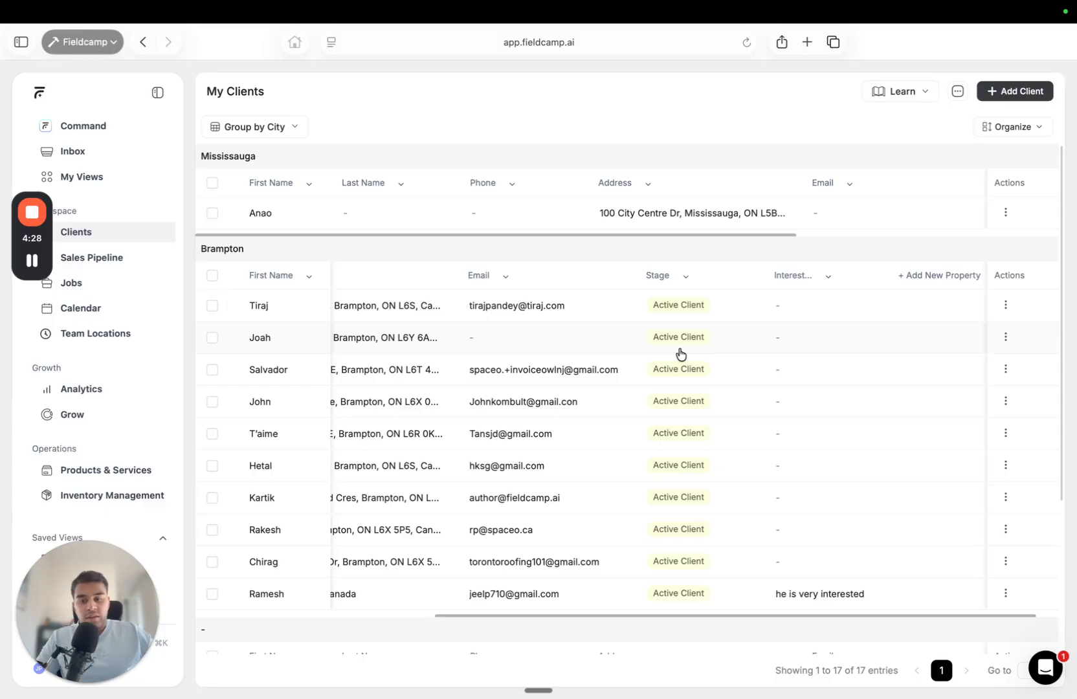
Open the Sales Pipeline's leads list and examine its stage and interest columns
left_click(91, 260)
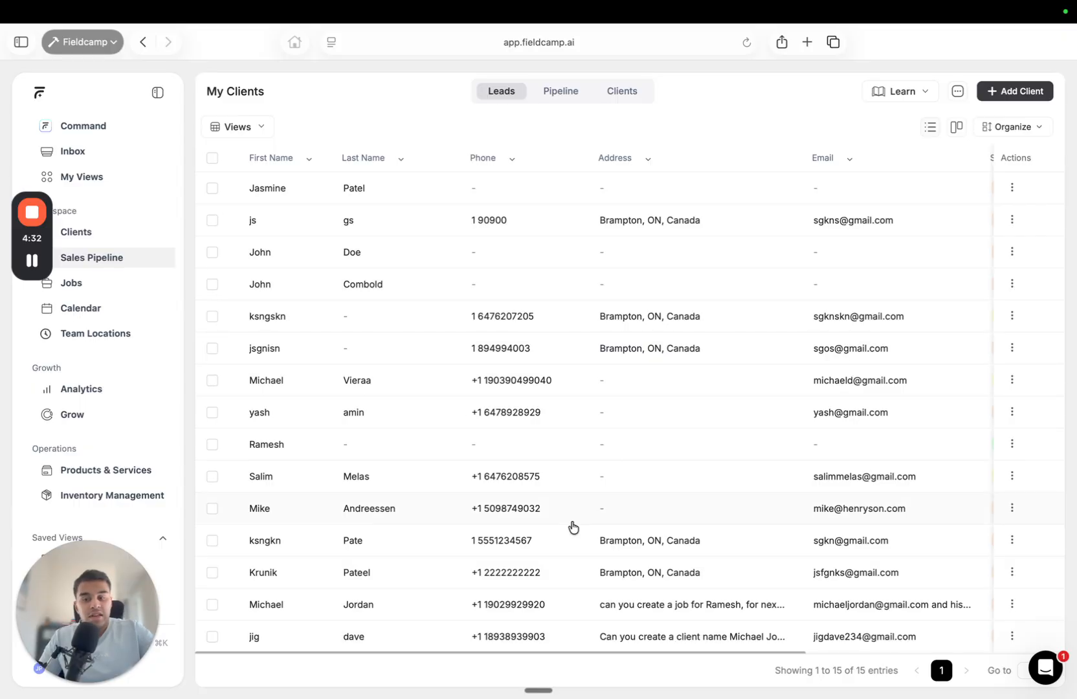
scroll(572, 526, "right", 10)
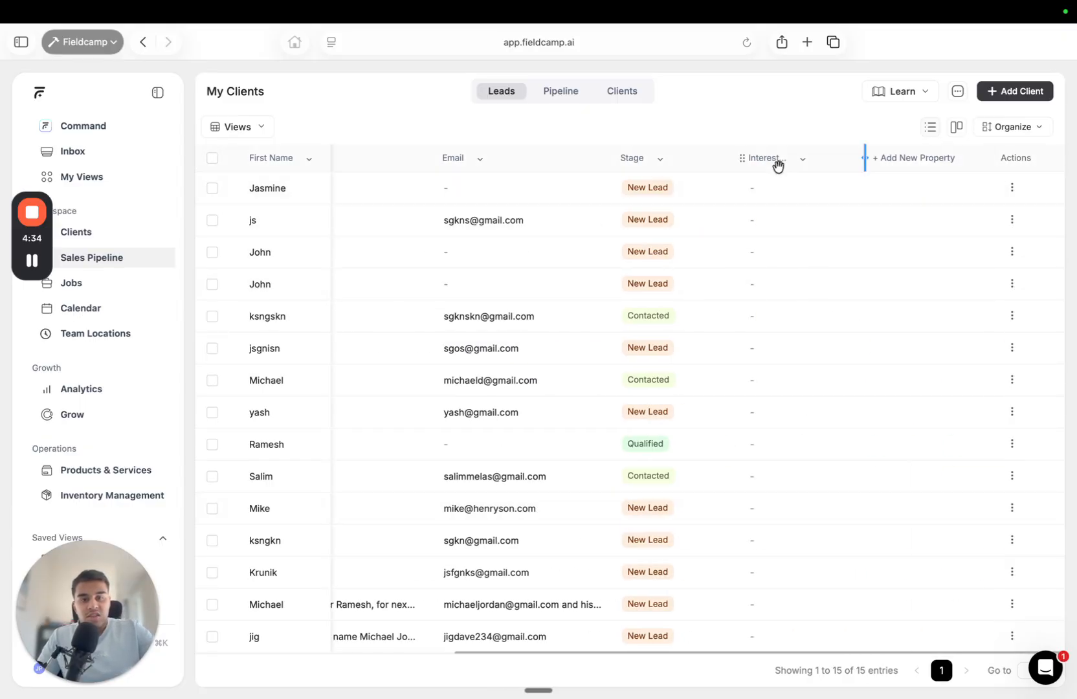